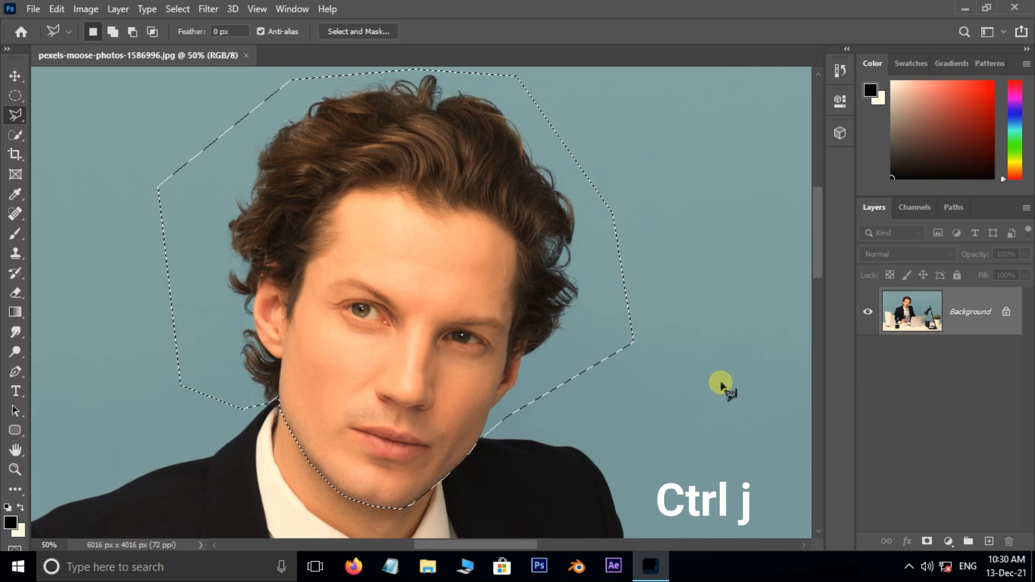
# Copy the selected head area onto its own layer and hide the Background layer.
pyautogui.hotkey('ctrl', 'j')
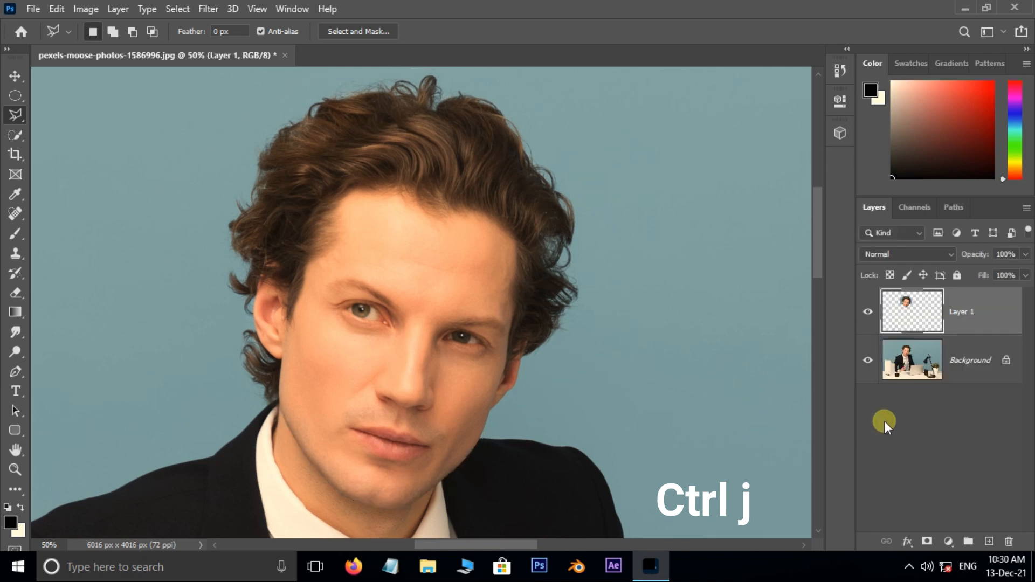
pyautogui.click(868, 360)
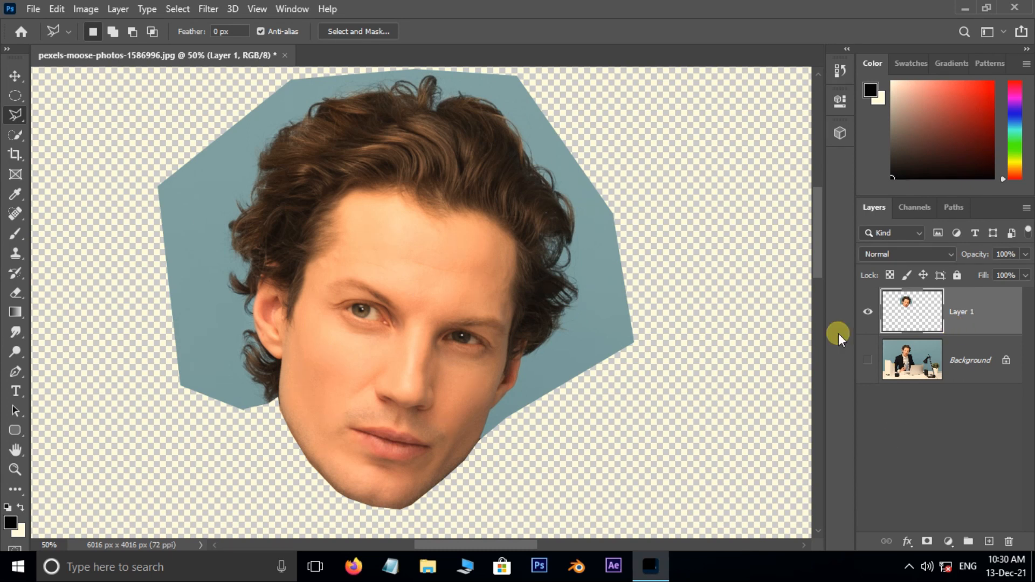
# Select the head on Layer 1 with Select Subject and copy it onto another new layer without the blue backdrop.
pyautogui.click(15, 135)
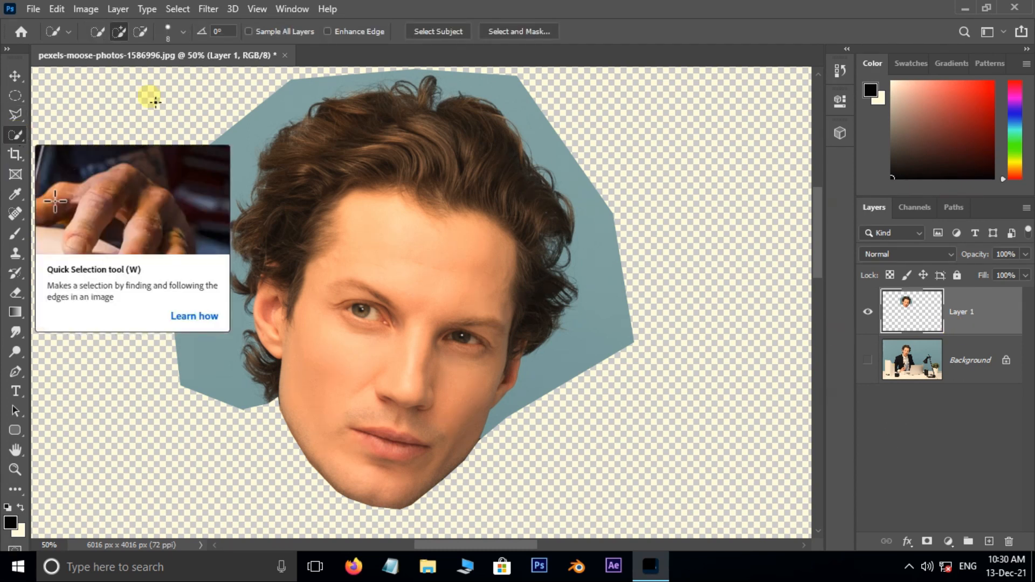
pyautogui.click(438, 33)
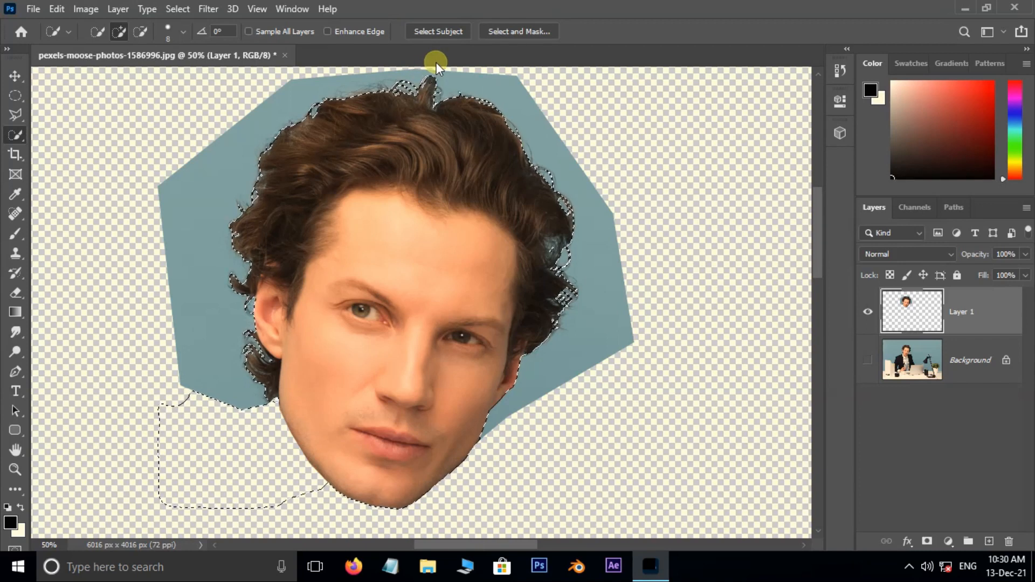
pyautogui.hotkey('ctrl', 'j')
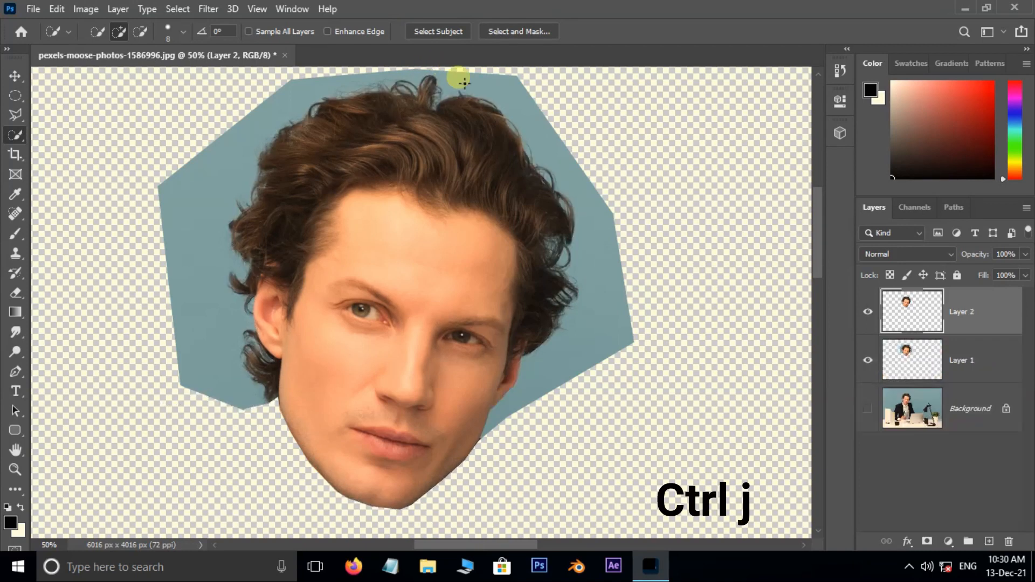
# Delete Layer 1 with the rough head cutout and show the Background layer again.
pyautogui.click(988, 367)
pyautogui.press('Delete')
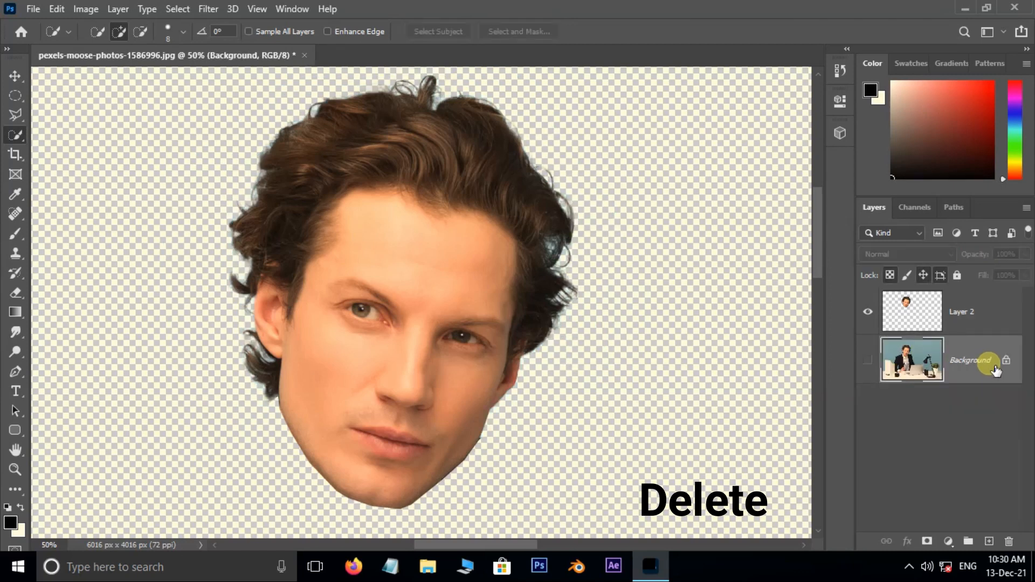
pyautogui.click(868, 360)
# Scale the head on Layer 2 to about 144% with Free Transform and move it up so the chin meets the collar.
pyautogui.hotkey('ctrl', '-')
pyautogui.hotkey('ctrl', '-')
pyautogui.hotkey('ctrl', '+')
pyautogui.hotkey('ctrl', '-')
pyautogui.click(970, 315)
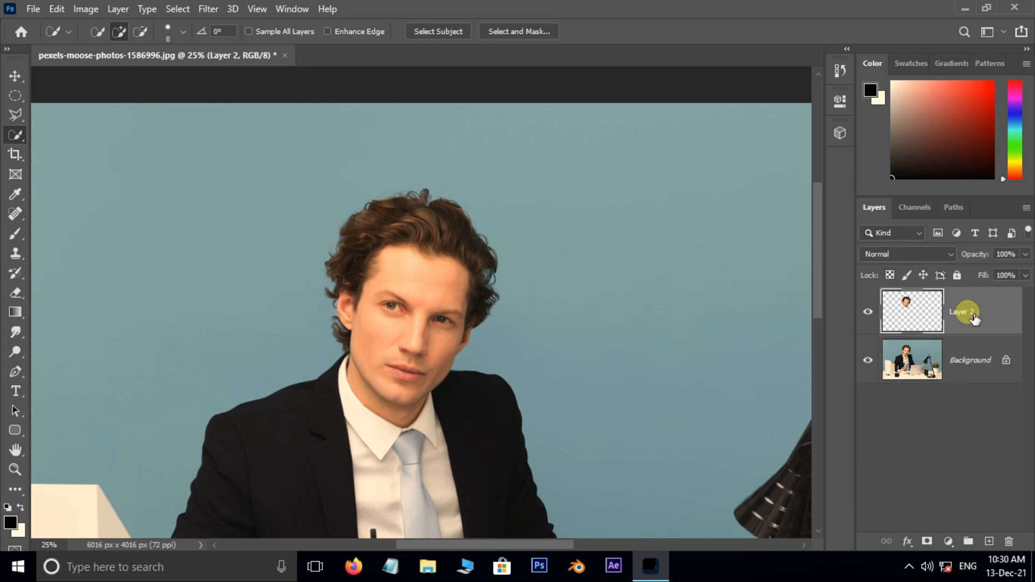
pyautogui.hotkey('ctrl', 't')
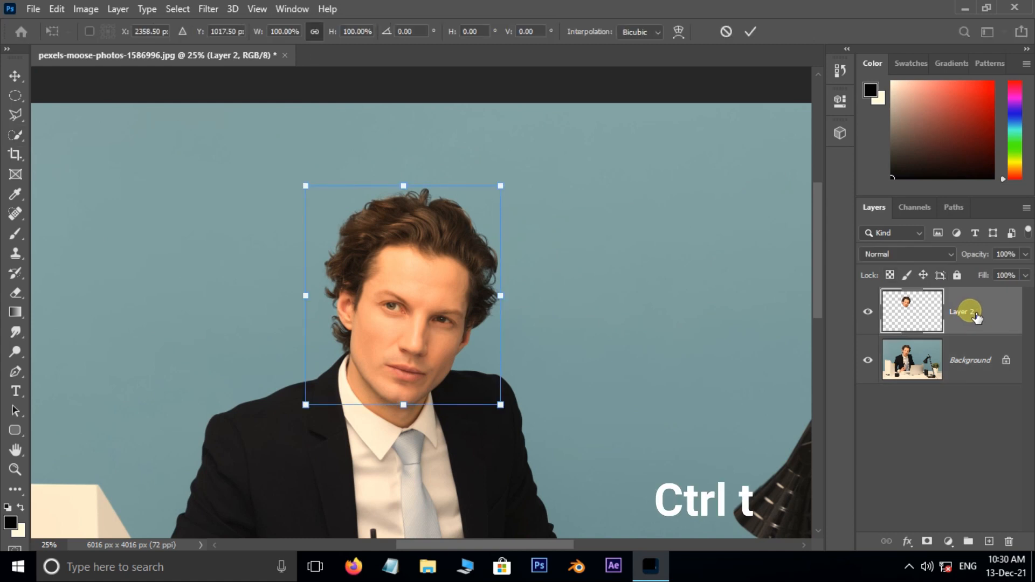
pyautogui.press('alt')
pyautogui.moveTo(500, 186); pyautogui.dragTo(548, 144)
pyautogui.moveTo(463, 289); pyautogui.dragTo(468, 259)
pyautogui.moveTo(550, 416); pyautogui.dragTo(559, 418)
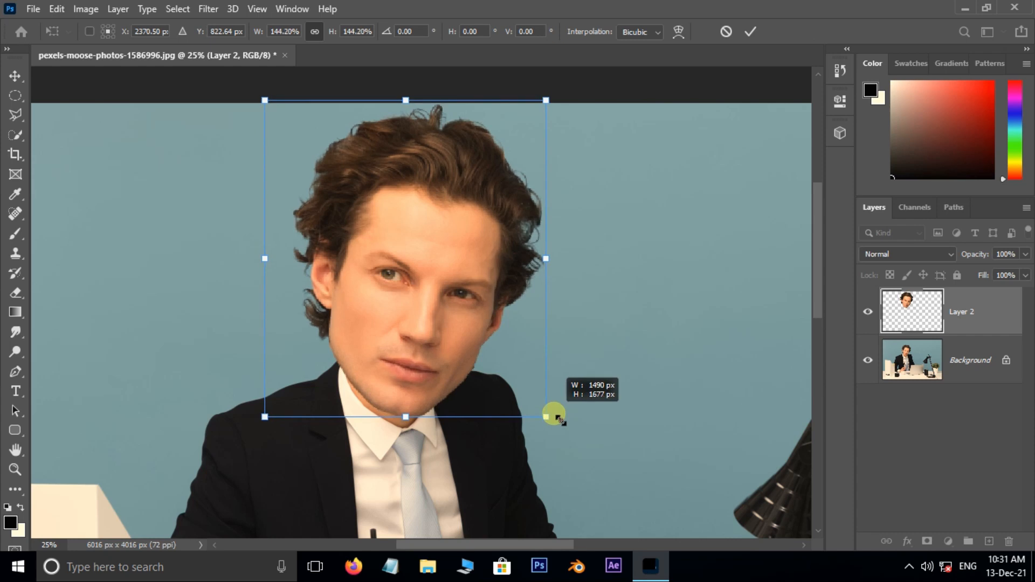
pyautogui.press('Return')
pyautogui.press('w')
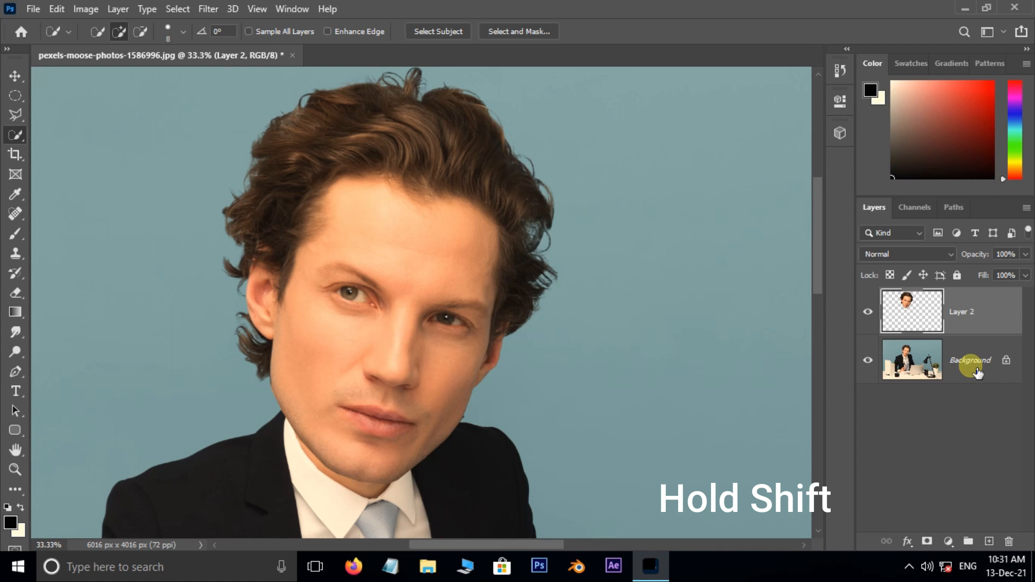
# Convert Layer 2 and the Background layer together into one smart object.
pyautogui.keyDown('shift'); pyautogui.click(976, 369); pyautogui.keyUp('shift')
pyautogui.rightClick(973, 369)
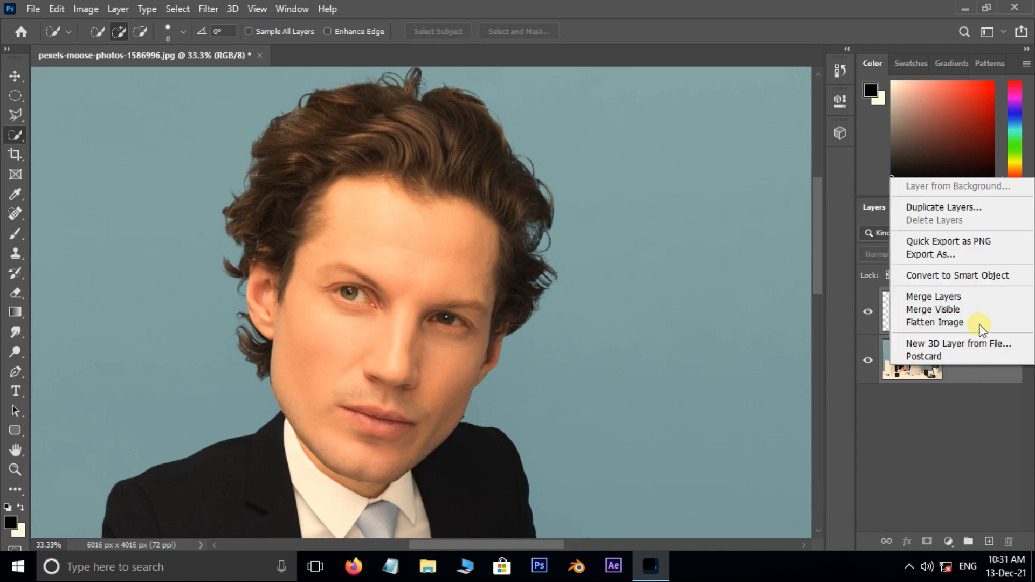
pyautogui.click(976, 276)
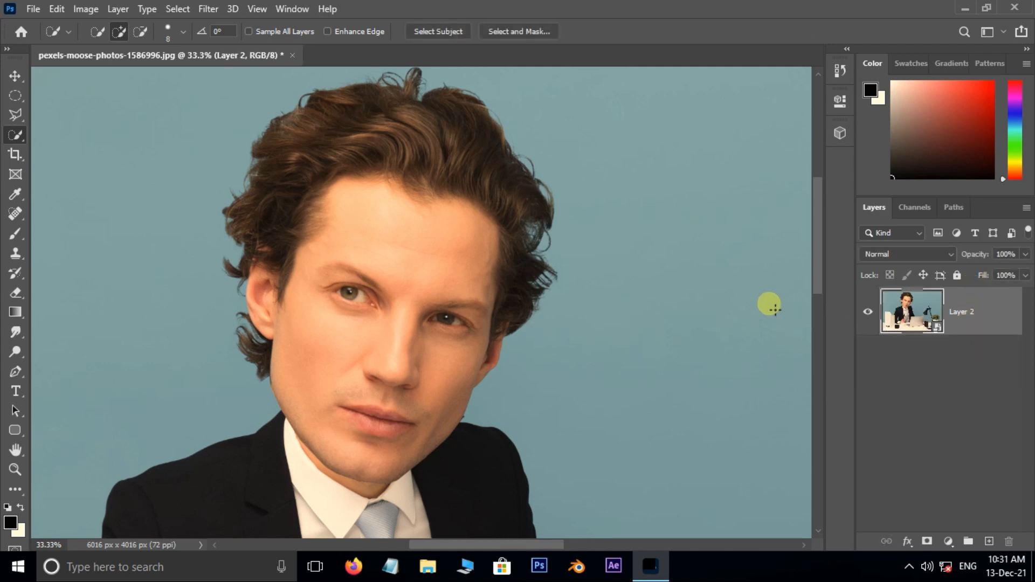
# Open the Liquify filter and set Eye Size, Eye Height and Eye Width to 100 for both eyes.
pyautogui.click(211, 10)
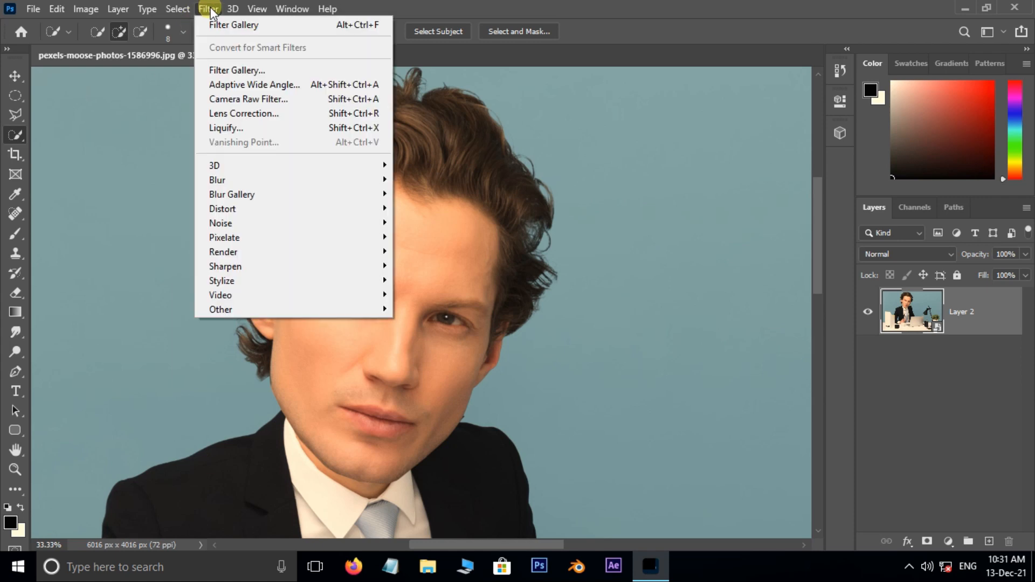
pyautogui.click(235, 128)
pyautogui.hotkey('ctrl', '+')
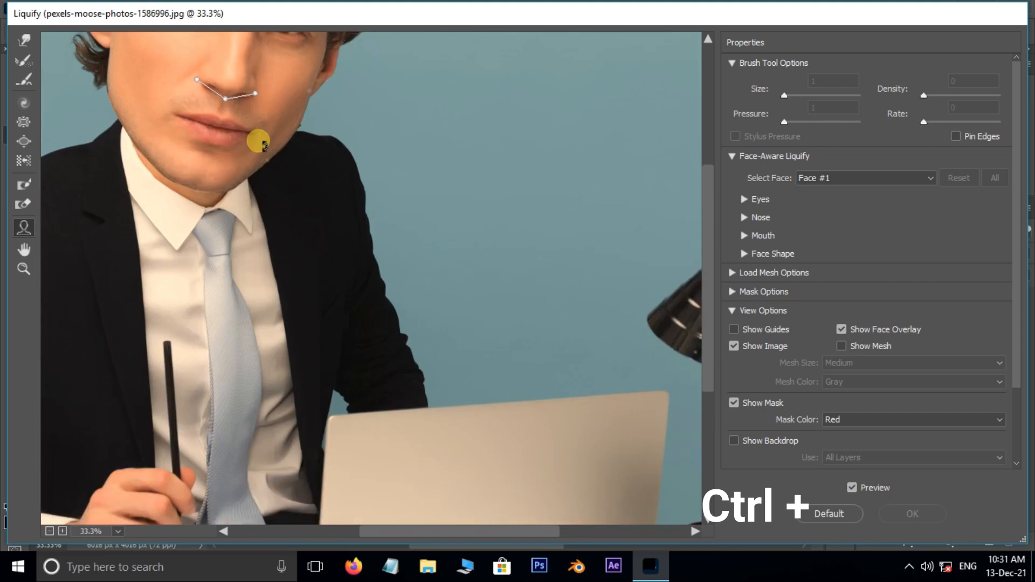
pyautogui.hotkey('ctrl', '+')
pyautogui.moveTo(240, 121)
pyautogui.mouseDown()
pyautogui.moveTo(440, 394)
pyautogui.moveTo(470, 478)
pyautogui.moveTo(464, 502)
pyautogui.mouseUp()
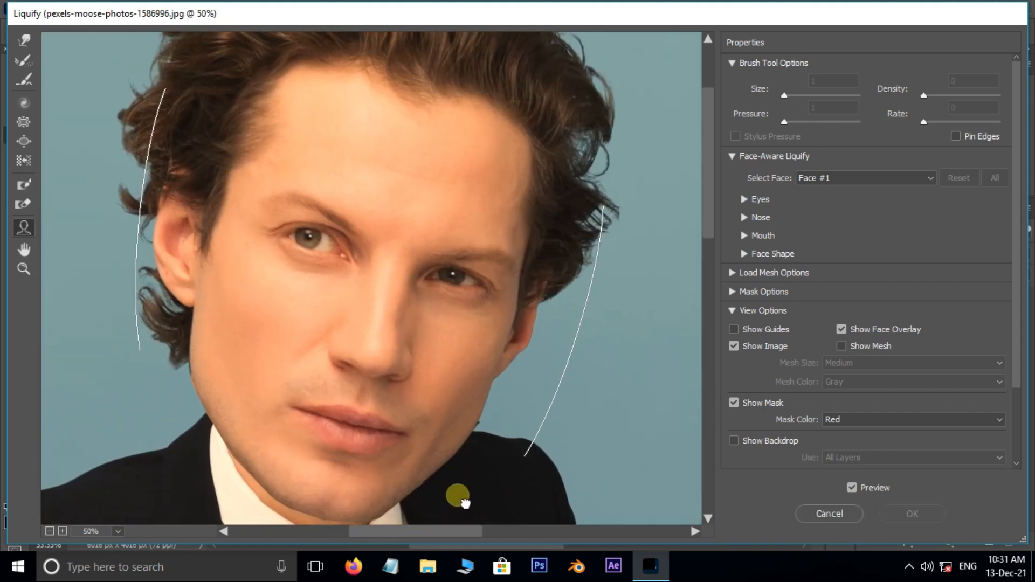
pyautogui.hotkey('ctrl', '-')
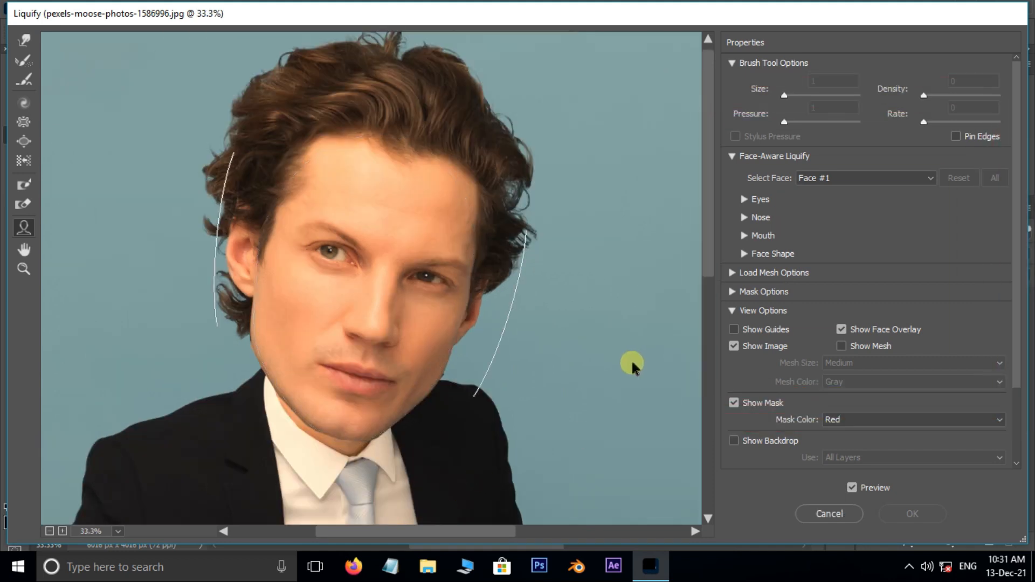
pyautogui.click(743, 203)
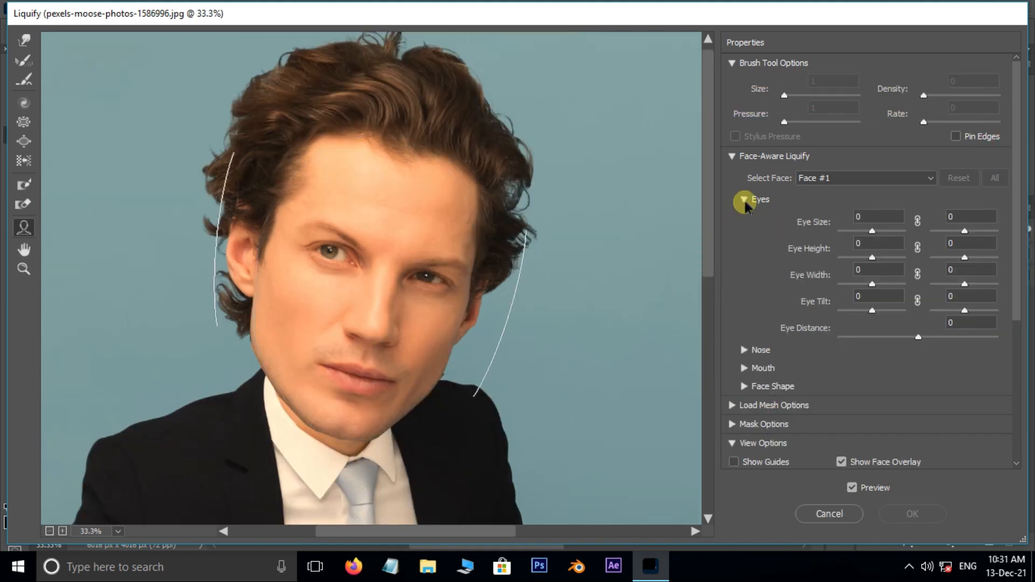
pyautogui.moveTo(873, 231); pyautogui.dragTo(1018, 235)
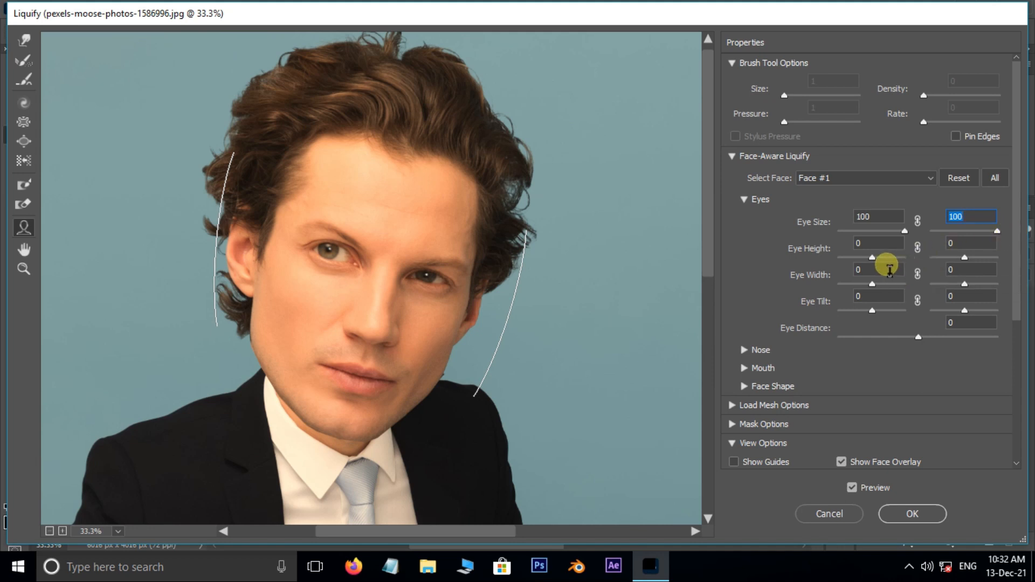
pyautogui.moveTo(873, 258); pyautogui.dragTo(883, 259)
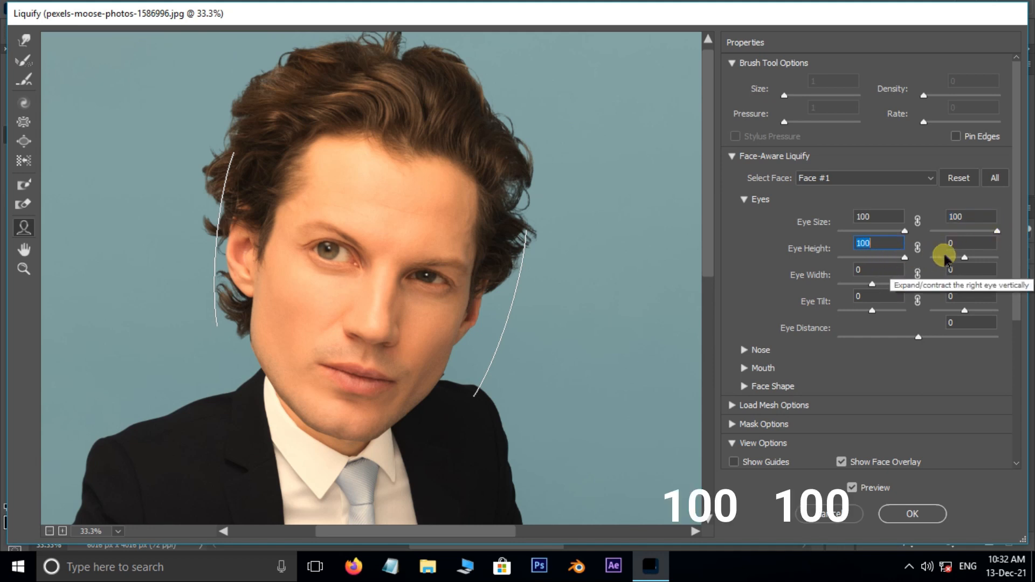
pyautogui.moveTo(965, 258); pyautogui.dragTo(1009, 262)
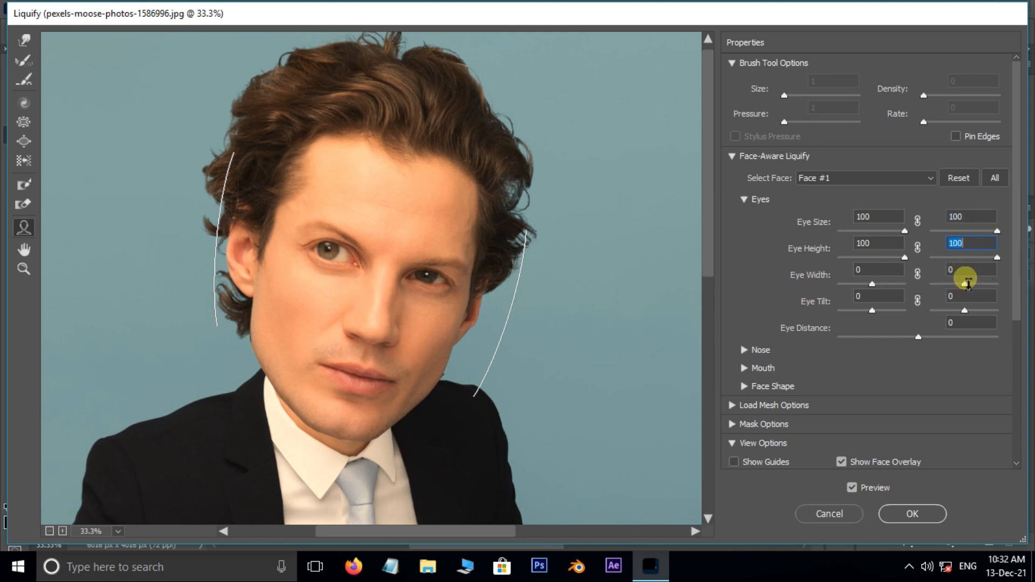
pyautogui.moveTo(872, 283); pyautogui.dragTo(1017, 286)
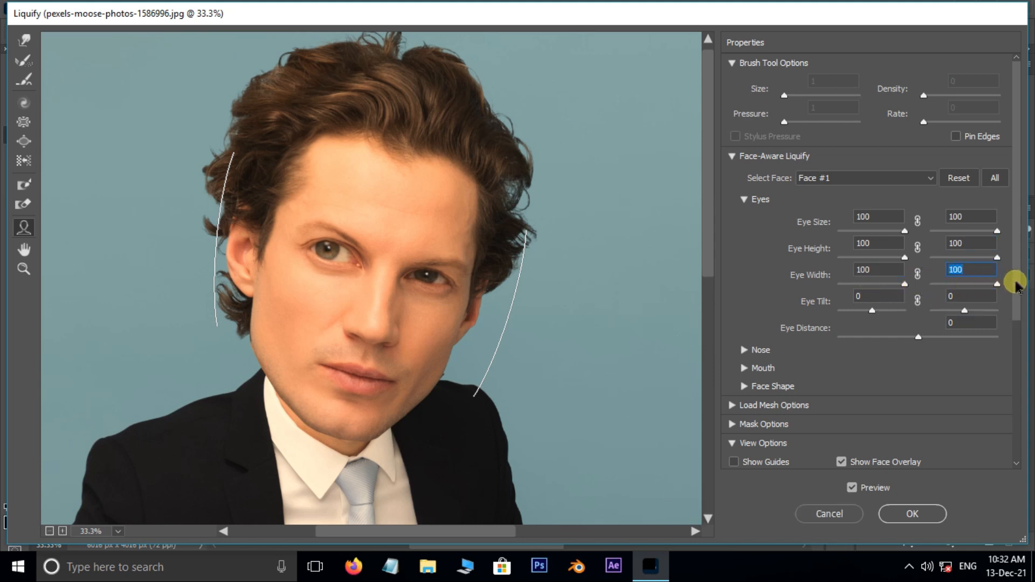
# Set the Eye Distance to -20 in the face-aware eye settings.
pyautogui.click(948, 323)
pyautogui.write('-')
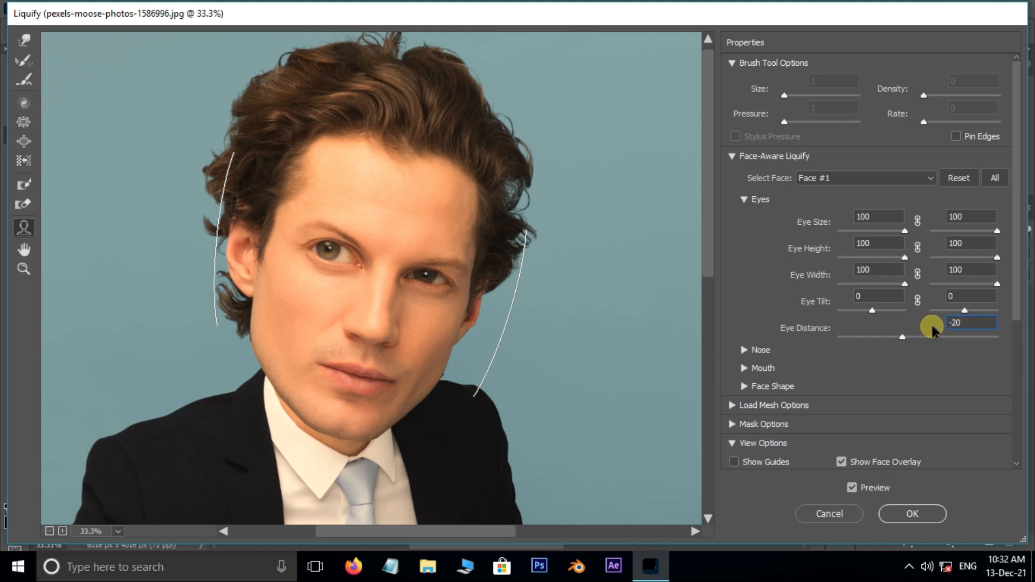
pyautogui.write('20')
pyautogui.click(744, 200)
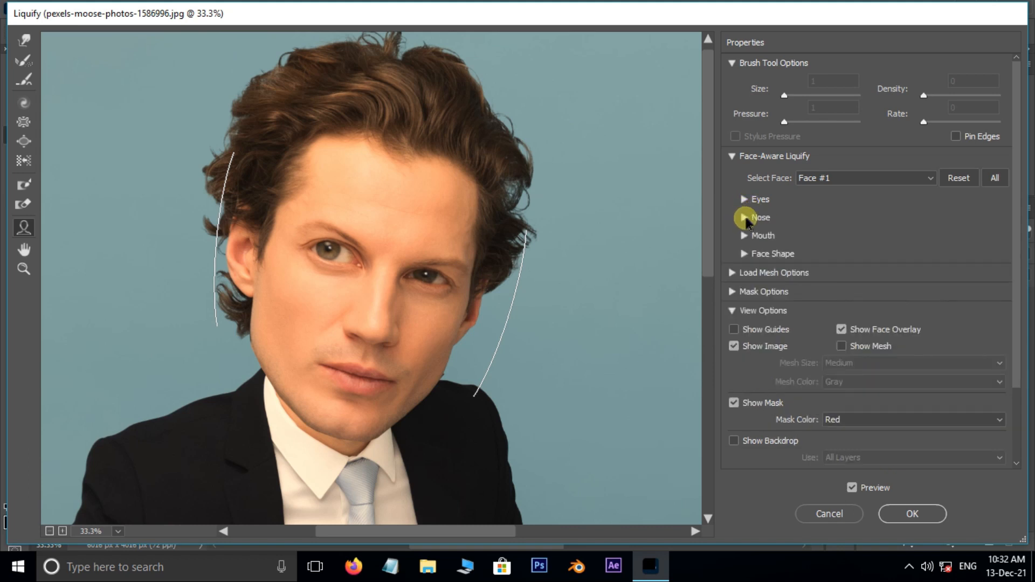
# Set the Nose Height to 100 in the face-aware nose settings.
pyautogui.click(744, 218)
pyautogui.click(959, 234)
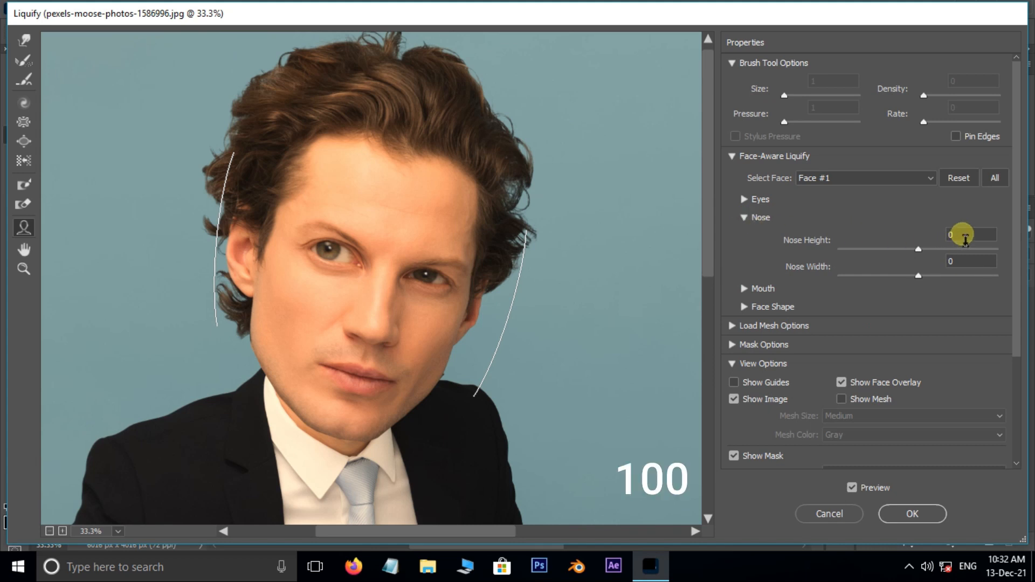
pyautogui.write('100')
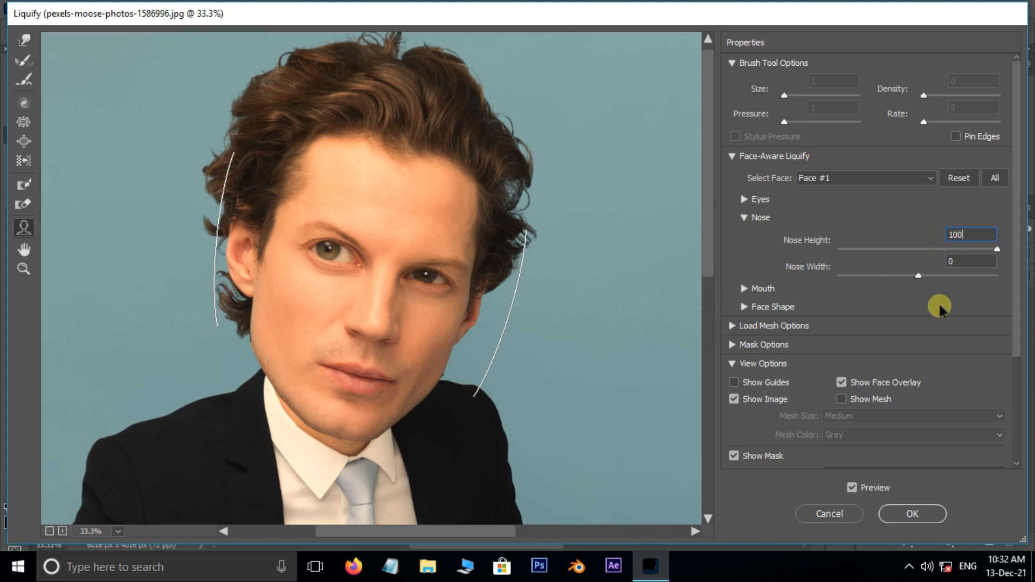
pyautogui.click(745, 218)
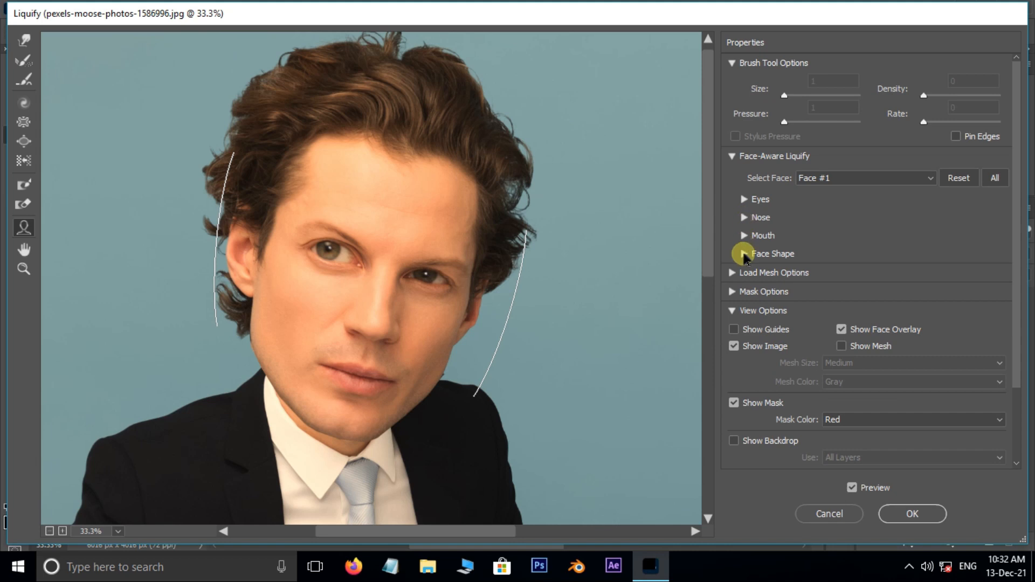
# Set the face shape's Forehead to -10 and Chin Height to 25, and apply the Liquify filter.
pyautogui.click(744, 255)
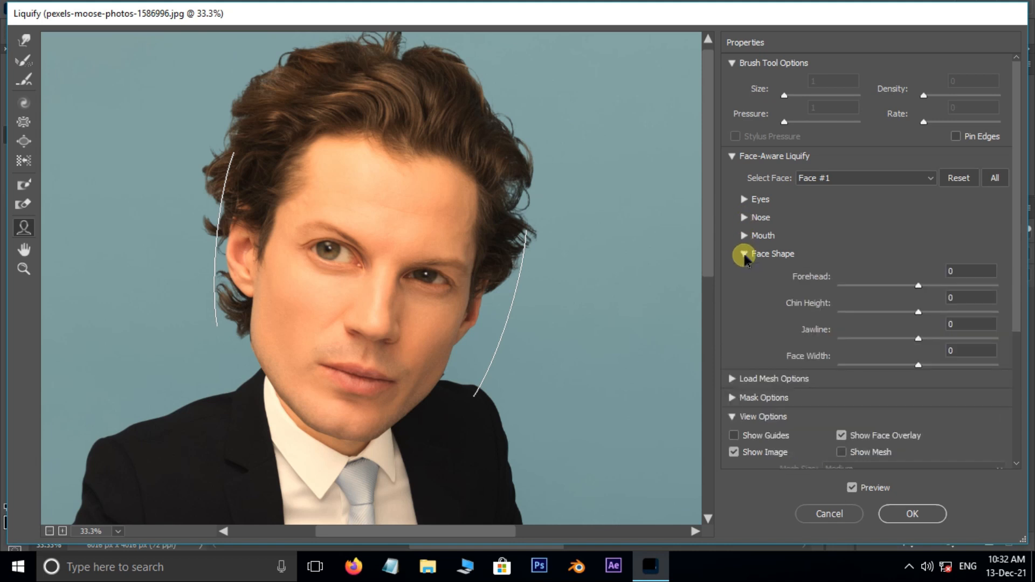
pyautogui.moveTo(968, 274); pyautogui.dragTo(921, 274)
pyautogui.write('-1')
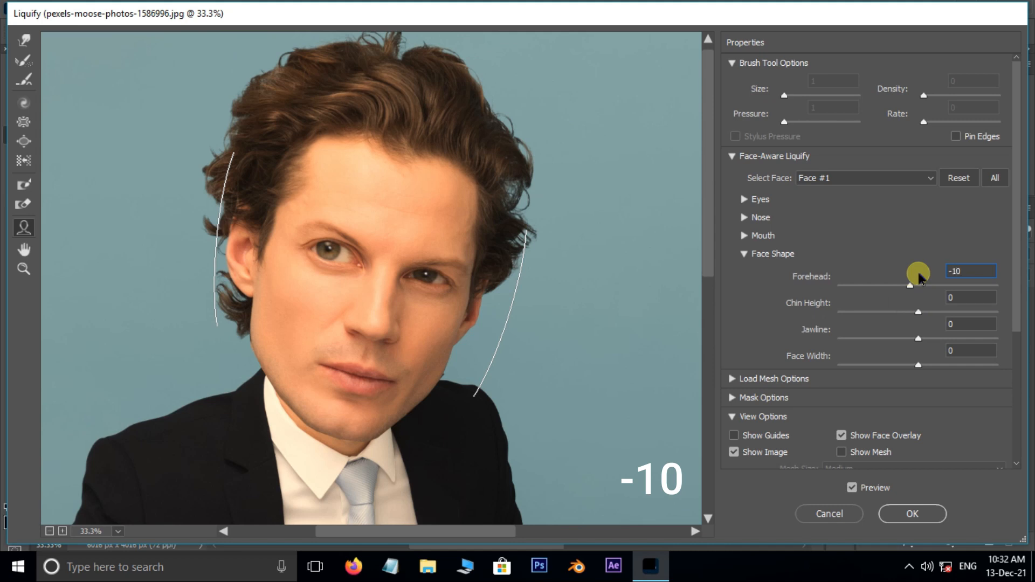
pyautogui.moveTo(956, 297); pyautogui.dragTo(930, 298)
pyautogui.write('25')
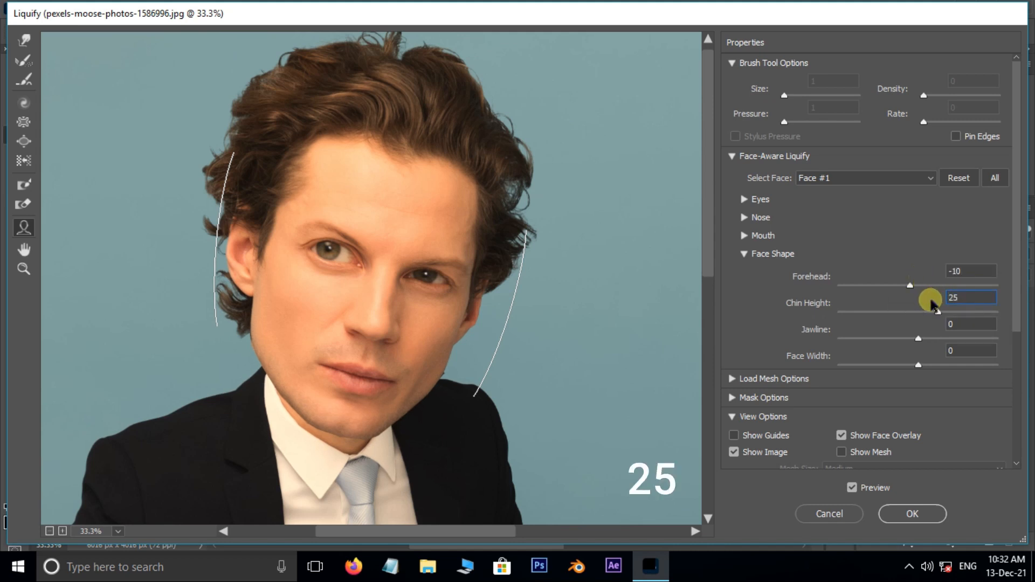
pyautogui.click(912, 514)
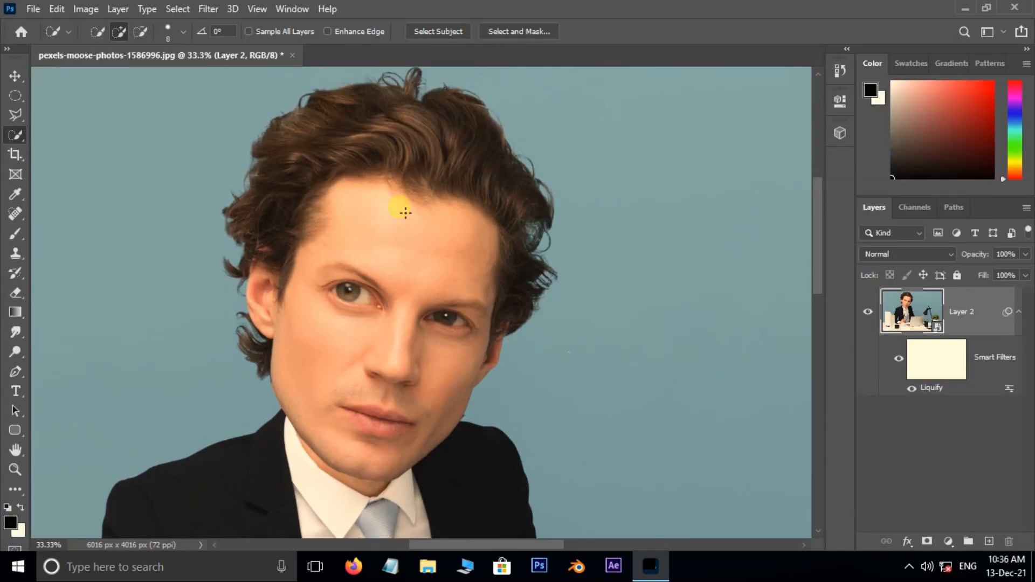
# Apply the Poster Edges filter from the Filter Gallery with Edge Thickness 2, Edge Intensity 1 and Posterization 0.
pyautogui.click(205, 11)
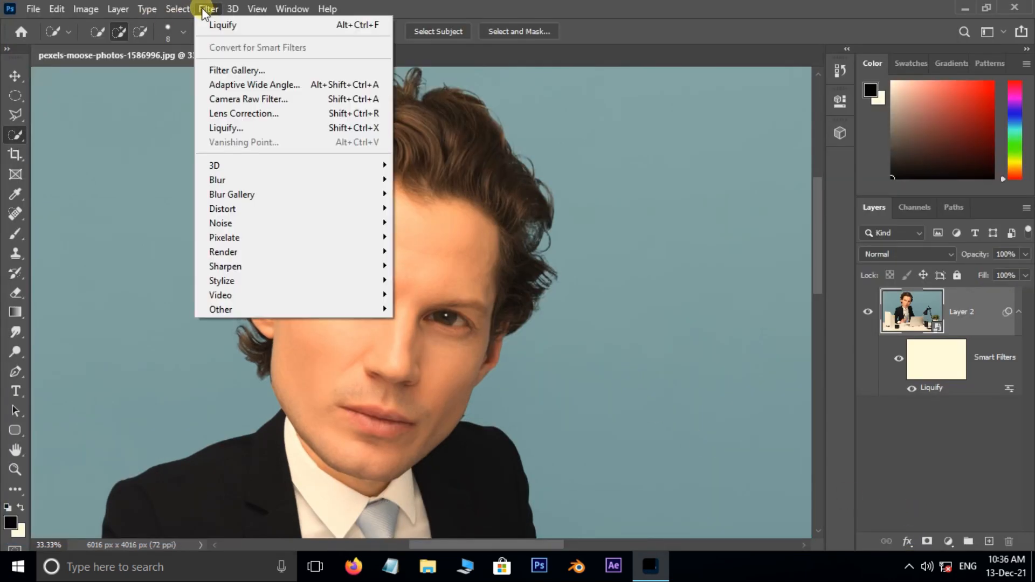
pyautogui.click(219, 69)
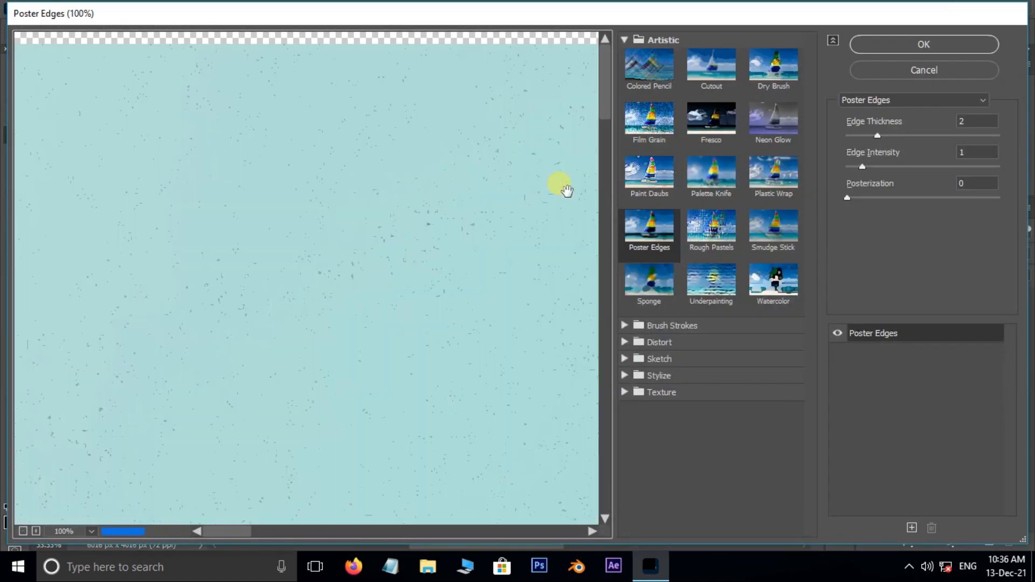
pyautogui.click(647, 229)
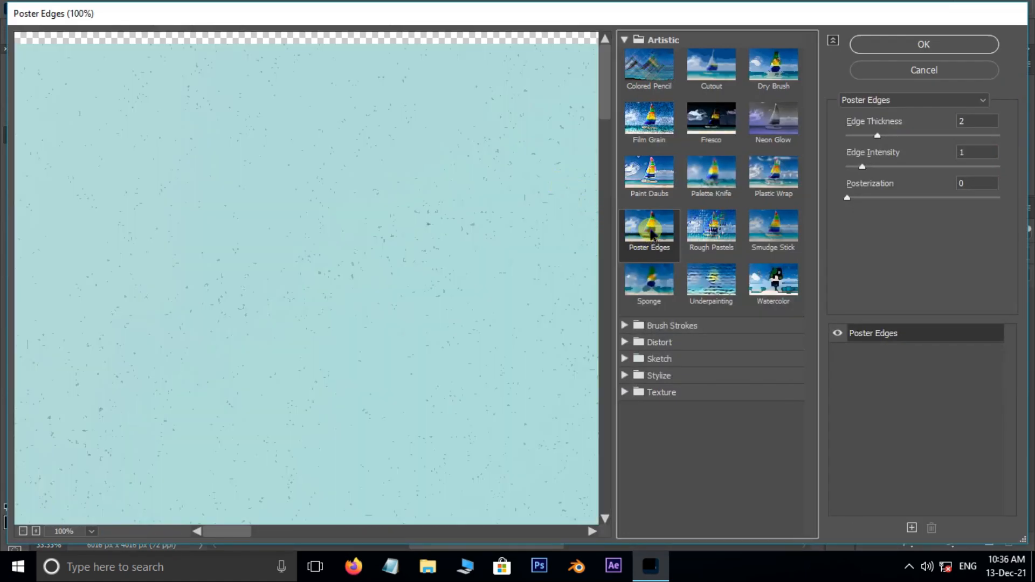
pyautogui.click(23, 532)
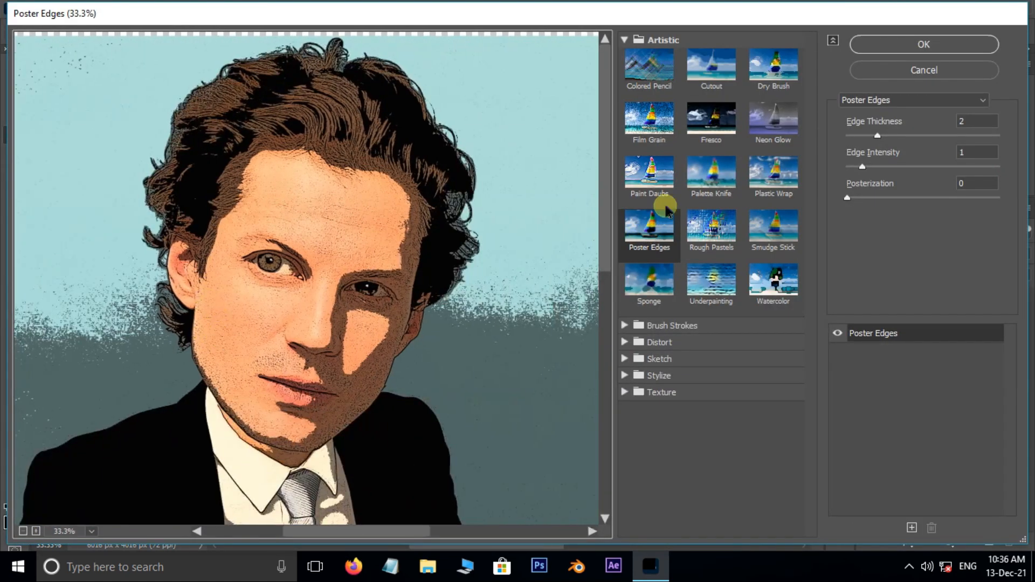
pyautogui.click(972, 123)
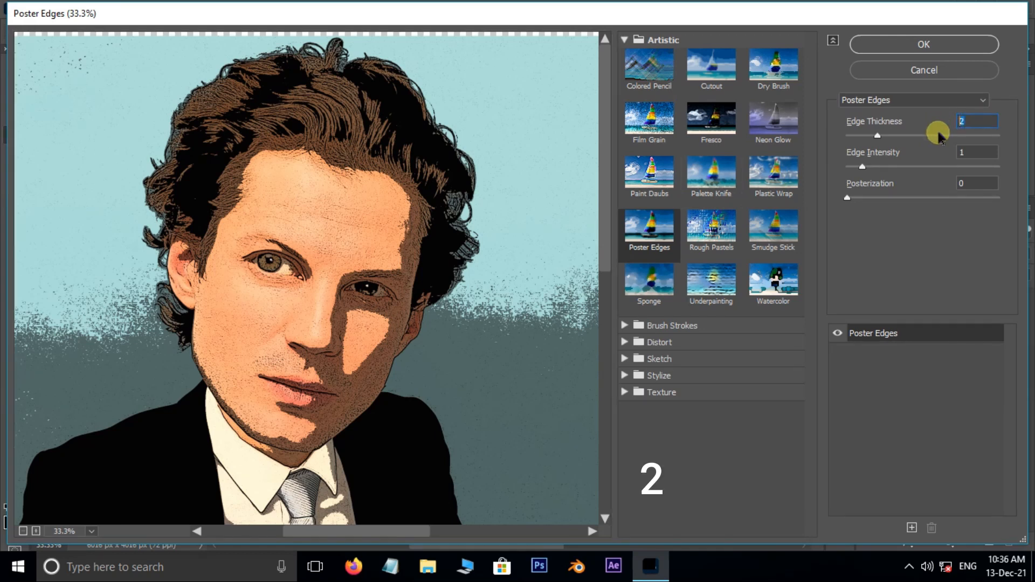
pyautogui.click(979, 155)
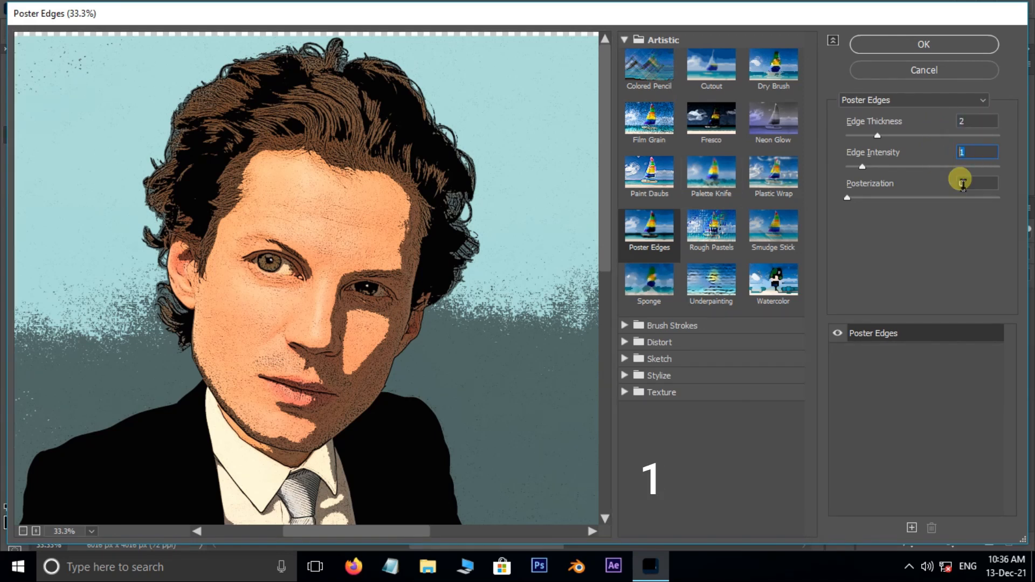
pyautogui.click(974, 184)
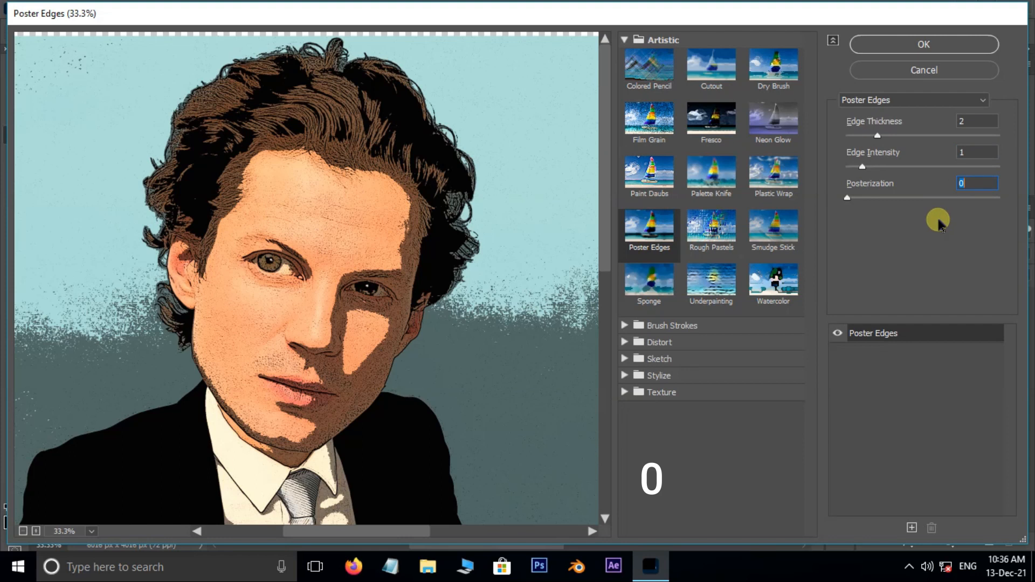
pyautogui.click(920, 44)
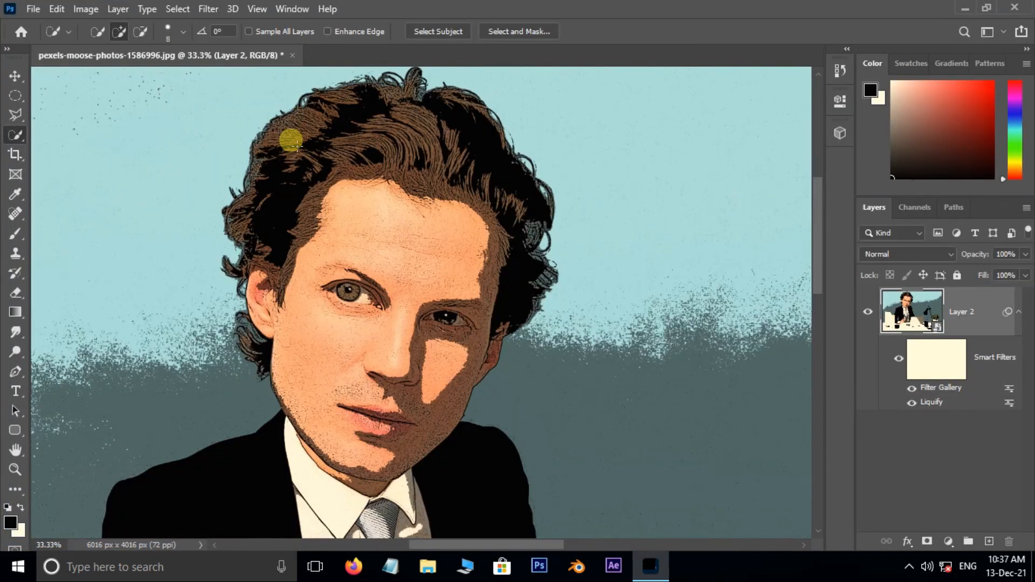
# Apply a Surface Blur to the portrait layer with a Radius of 2 pixels and a Threshold of 2 levels.
pyautogui.click(209, 10)
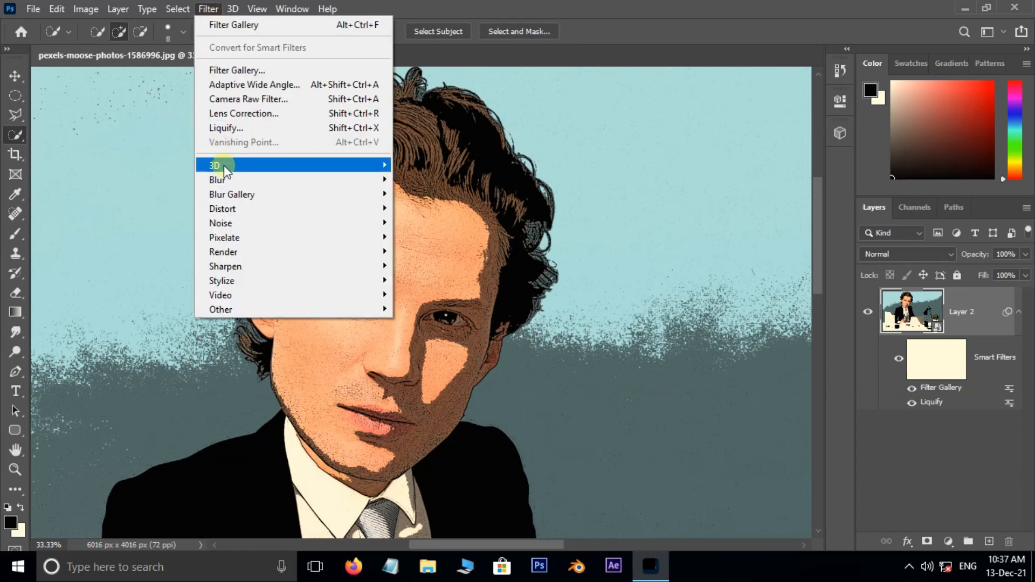
pyautogui.moveTo(227, 182)
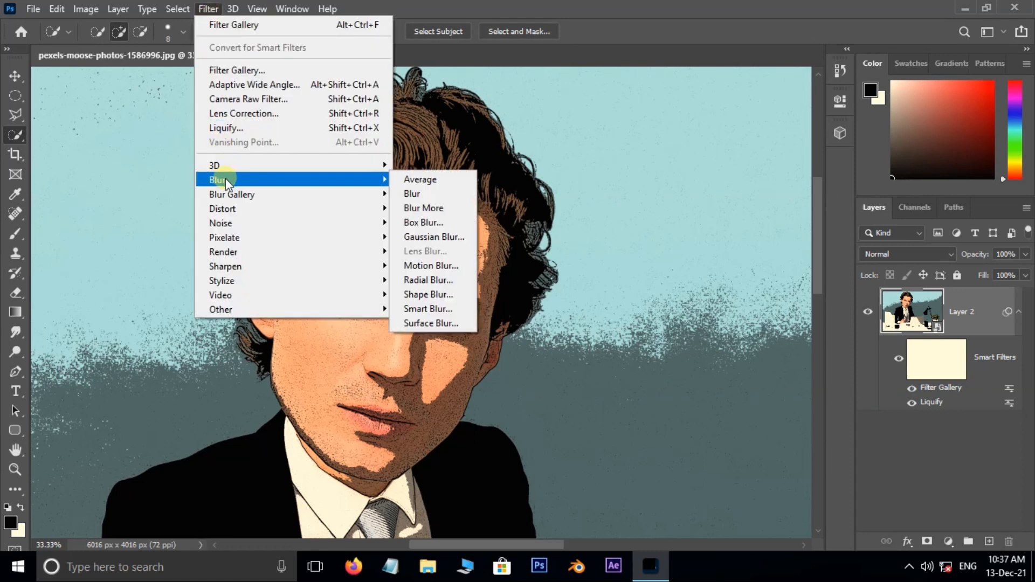
pyautogui.click(442, 323)
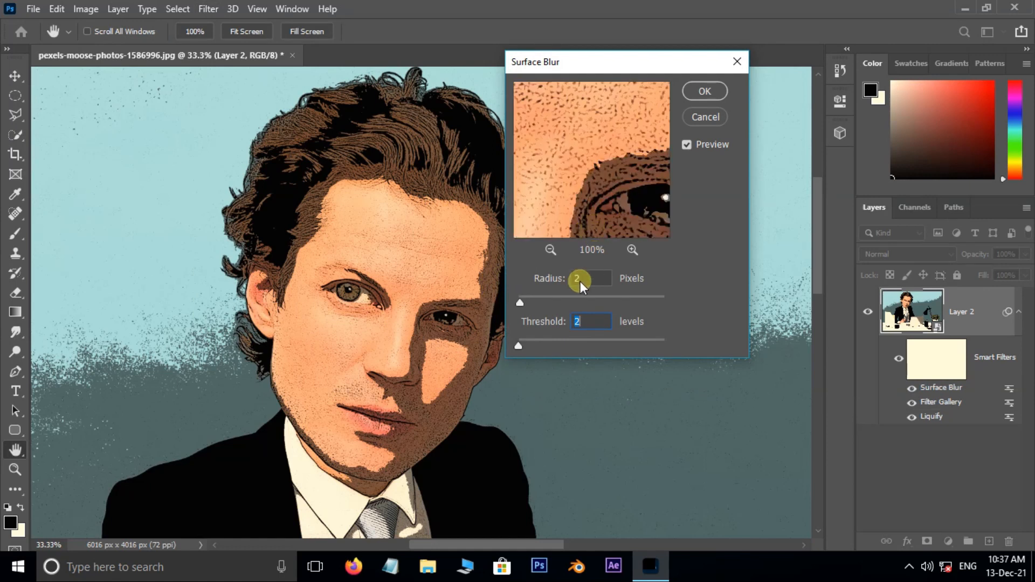
pyautogui.moveTo(595, 283); pyautogui.dragTo(572, 283)
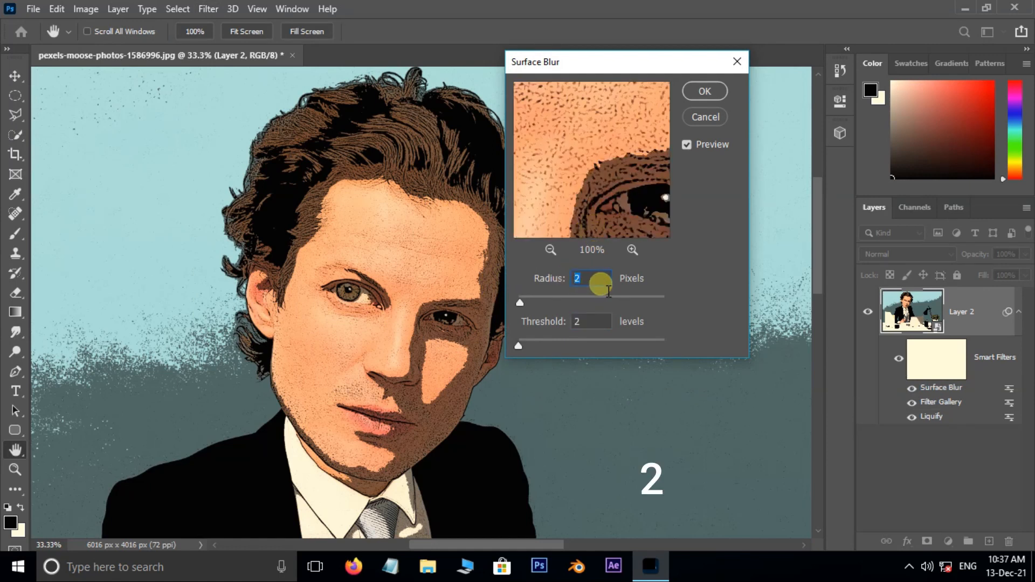
pyautogui.moveTo(590, 323); pyautogui.dragTo(561, 322)
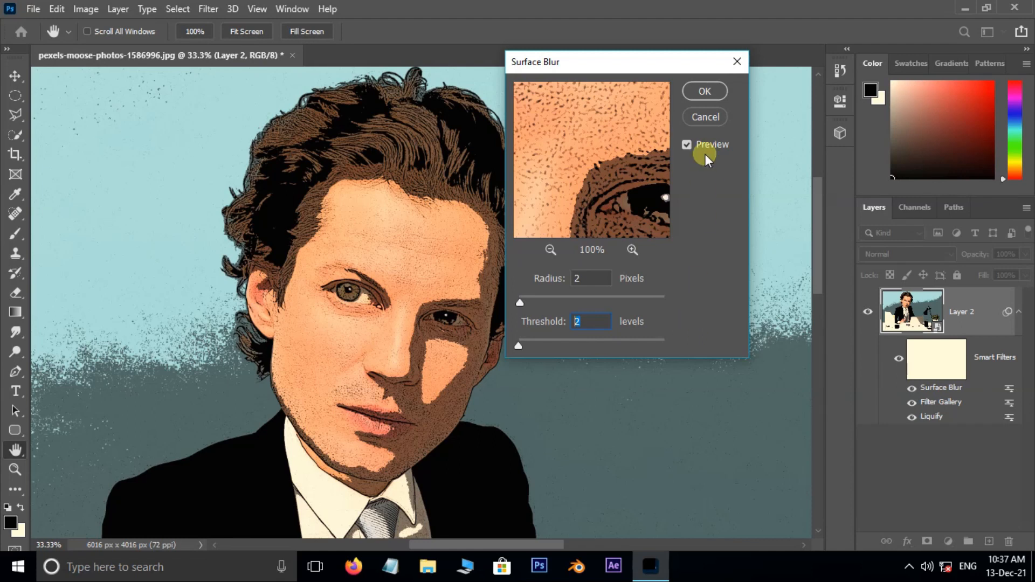
pyautogui.click(705, 91)
pyautogui.press('w')
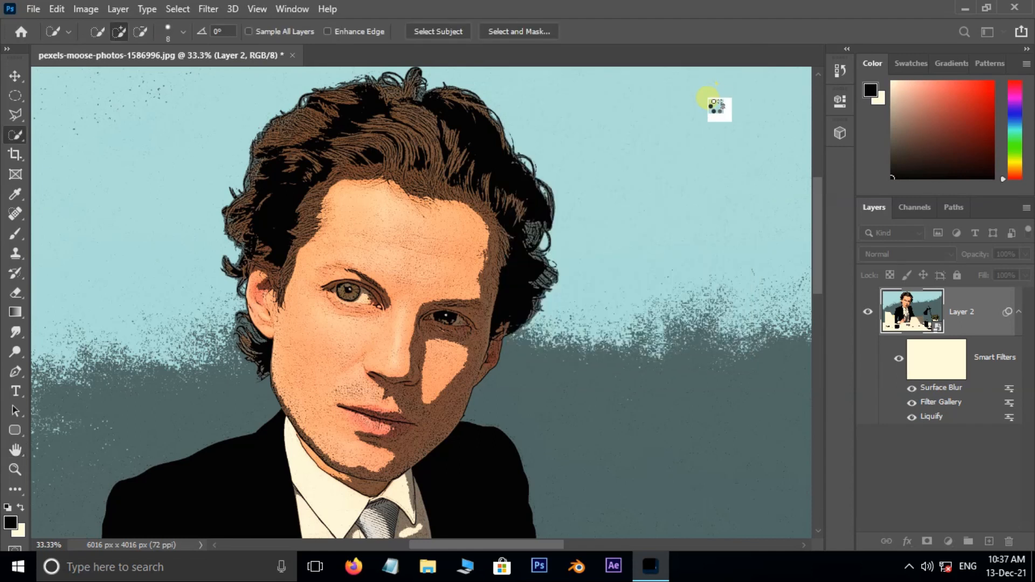
# Add a Vibrance adjustment layer above the portrait with Vibrance at +100 and Saturation at +5.
pyautogui.hotkey('ctrl', '-')
pyautogui.hotkey('ctrl', '-')
pyautogui.hotkey('ctrl', '-')
pyautogui.hotkey('ctrl', '+')
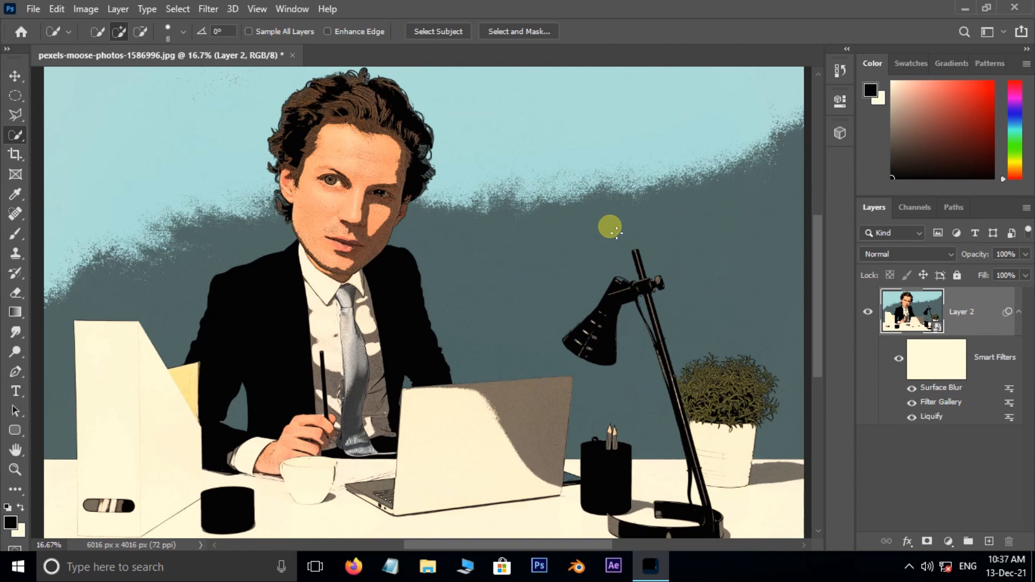
pyautogui.click(948, 542)
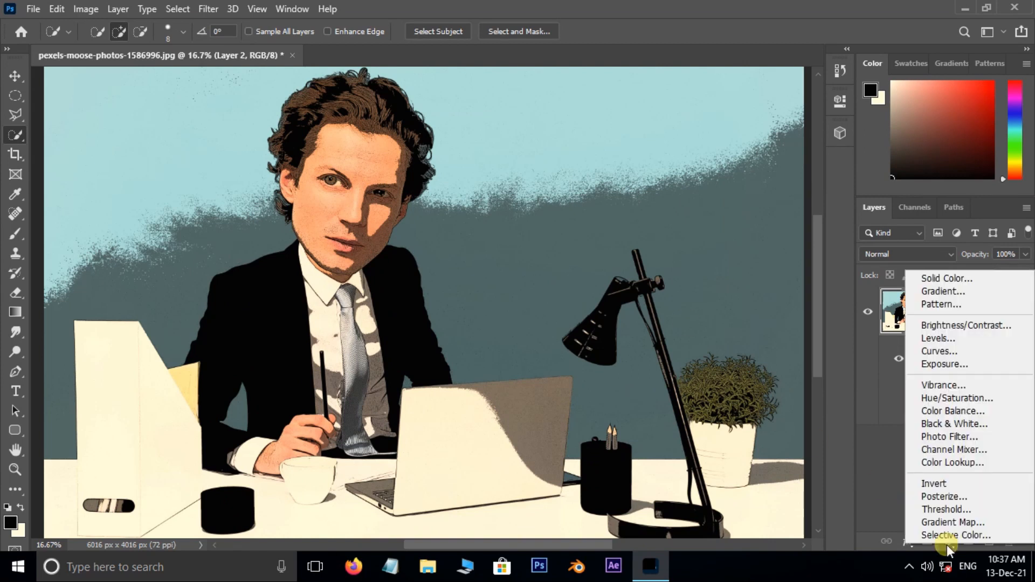
pyautogui.click(949, 385)
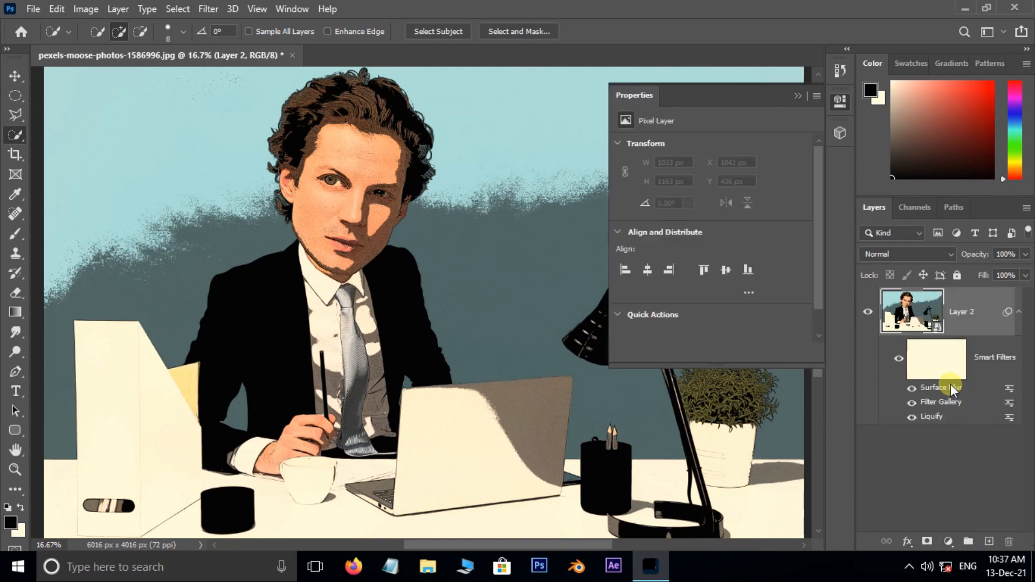
pyautogui.click(712, 161)
pyautogui.moveTo(751, 162); pyautogui.dragTo(797, 157)
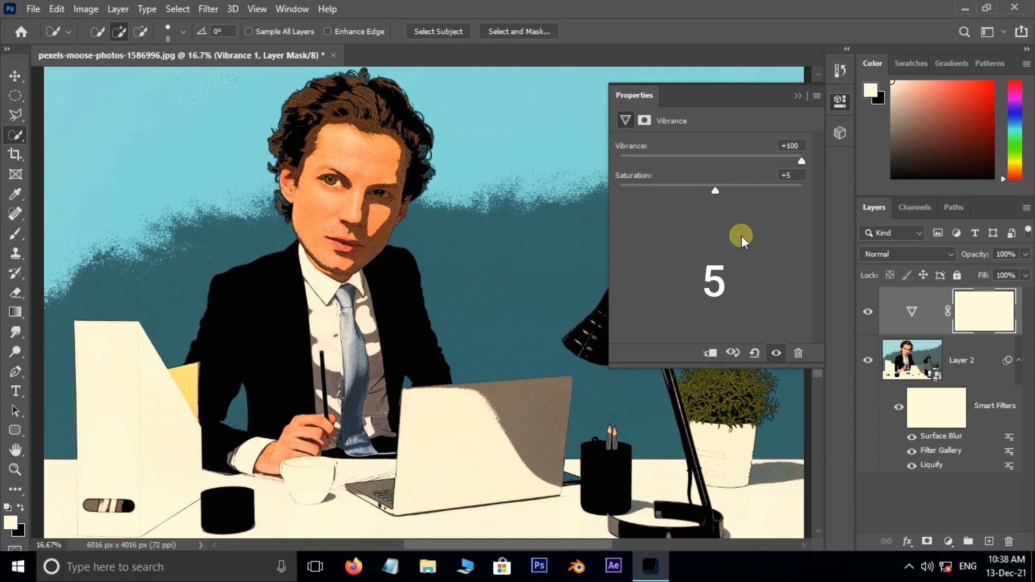
pyautogui.click(797, 96)
pyautogui.hotkey('ctrl', '+')
pyautogui.hotkey('ctrl', '+')
pyautogui.moveTo(556, 245); pyautogui.dragTo(644, 465)
pyautogui.moveTo(684, 511)
pyautogui.mouseDown()
pyautogui.moveTo(668, 374)
pyautogui.moveTo(672, 412)
pyautogui.moveTo(557, 356)
pyautogui.moveTo(530, 386)
pyautogui.moveTo(455, 389)
pyautogui.moveTo(517, 365)
pyautogui.moveTo(573, 474)
pyautogui.moveTo(589, 241)
pyautogui.moveTo(504, 249)
pyautogui.mouseUp()
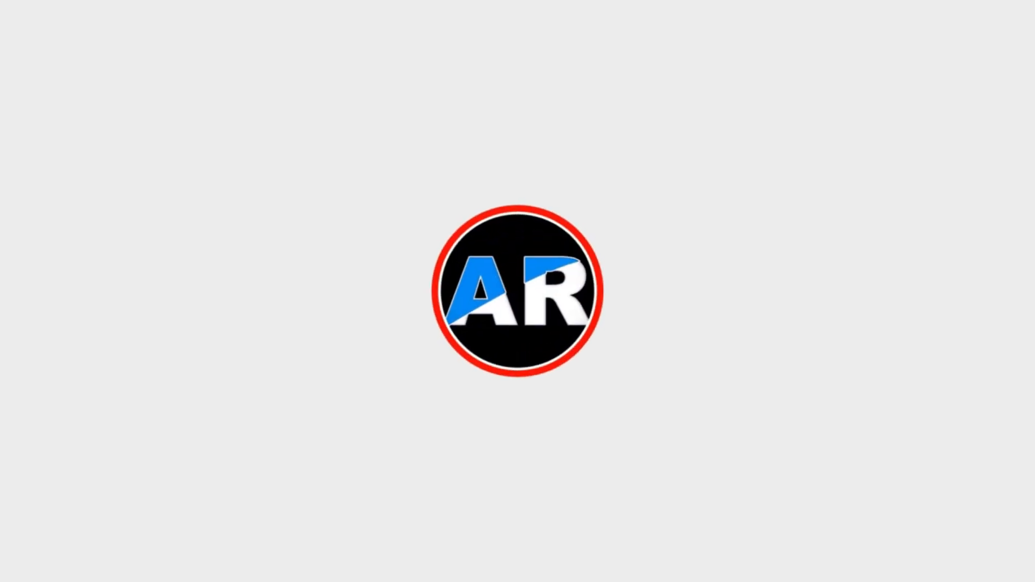